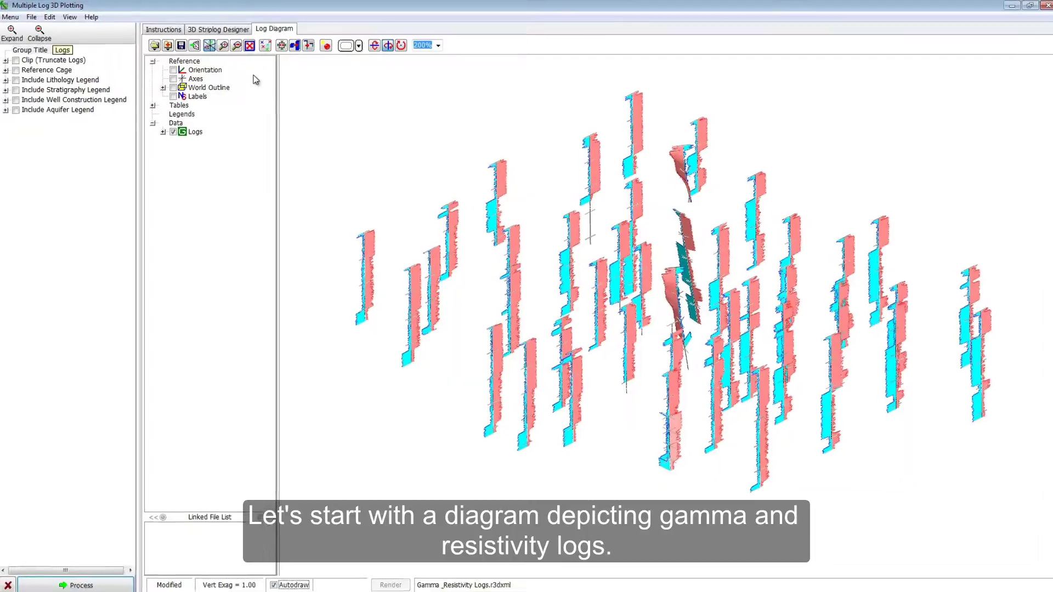
Step: Retitle the Logs data group as 'Gamma & Resistivity Logs' via Edit Title
right_click(167, 145)
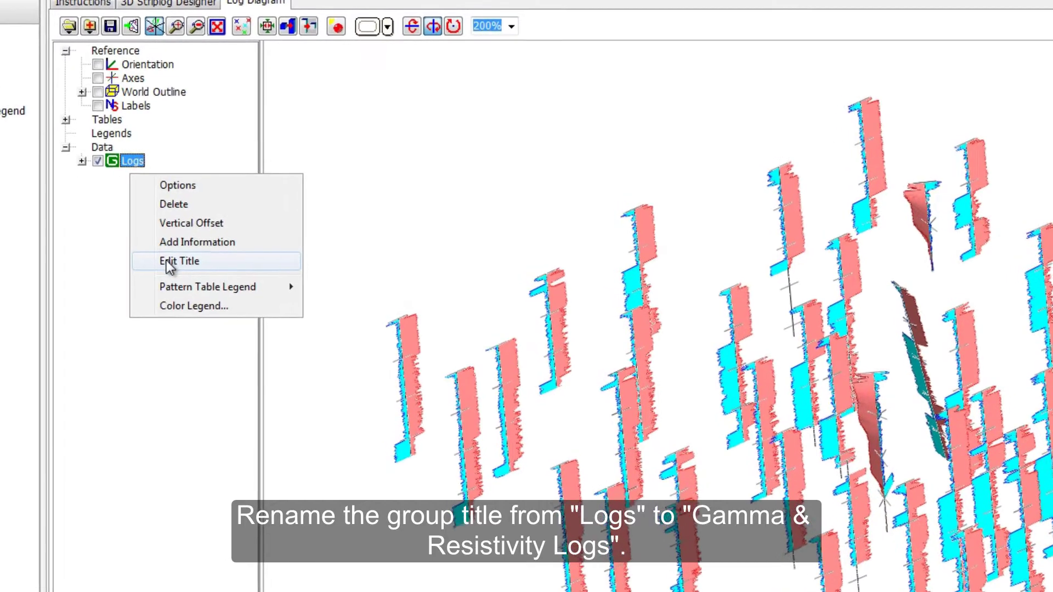
left_click(171, 259)
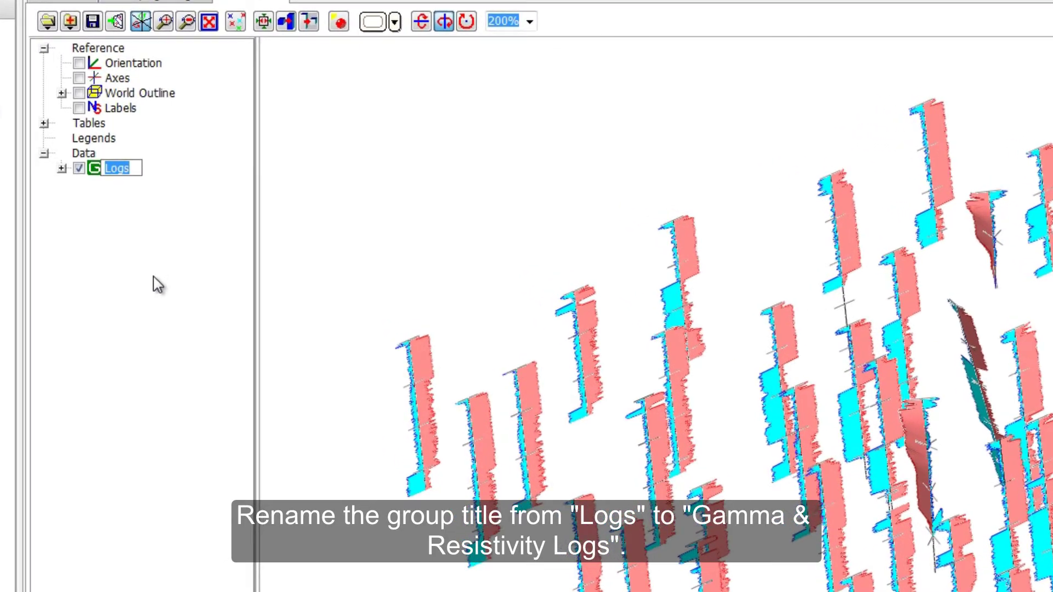
type("Gamma")
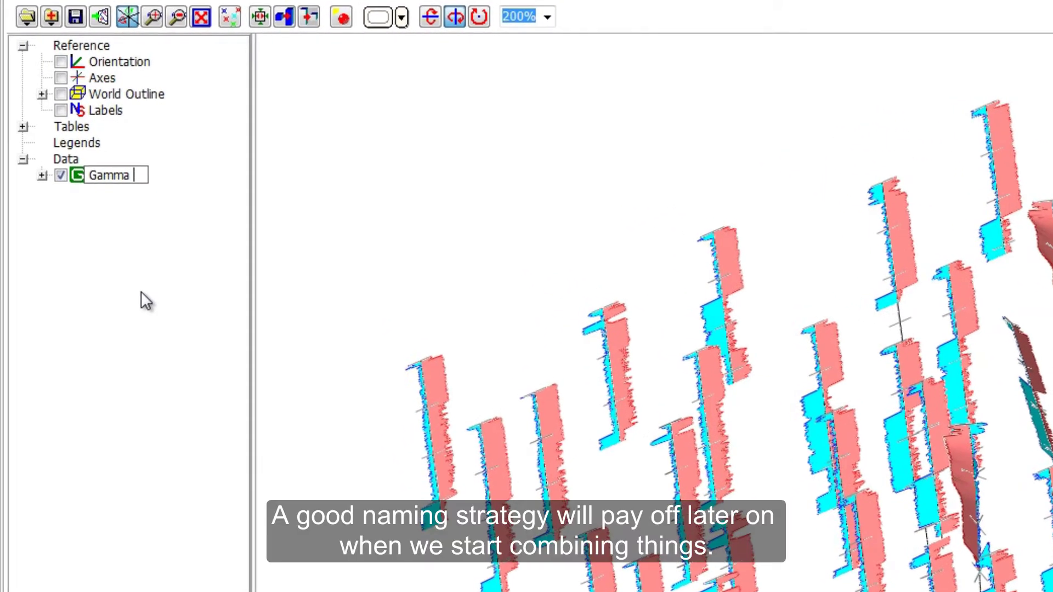
type(" & Resistivity")
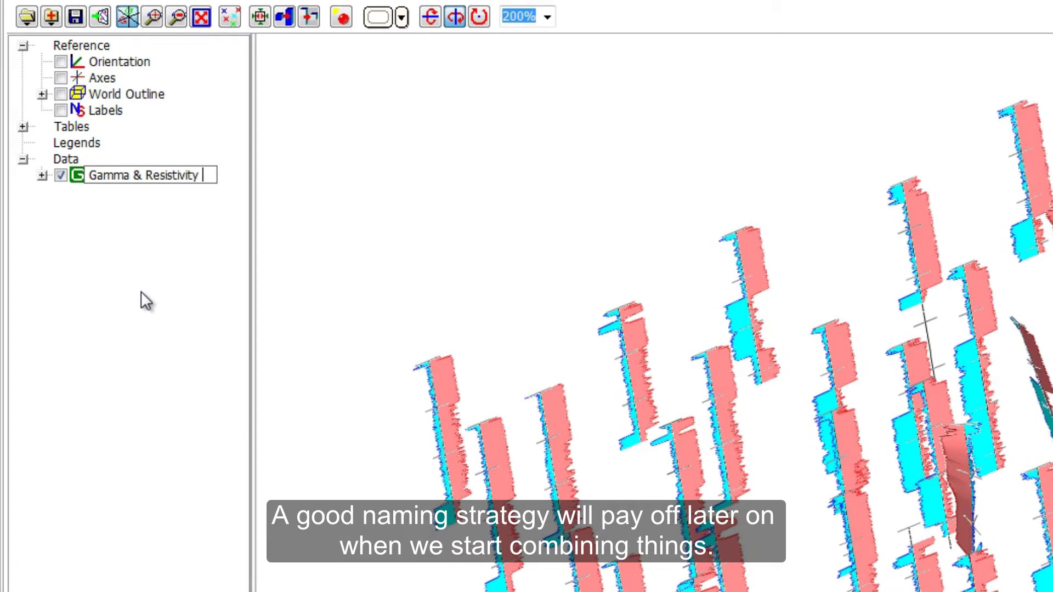
type(" Logs")
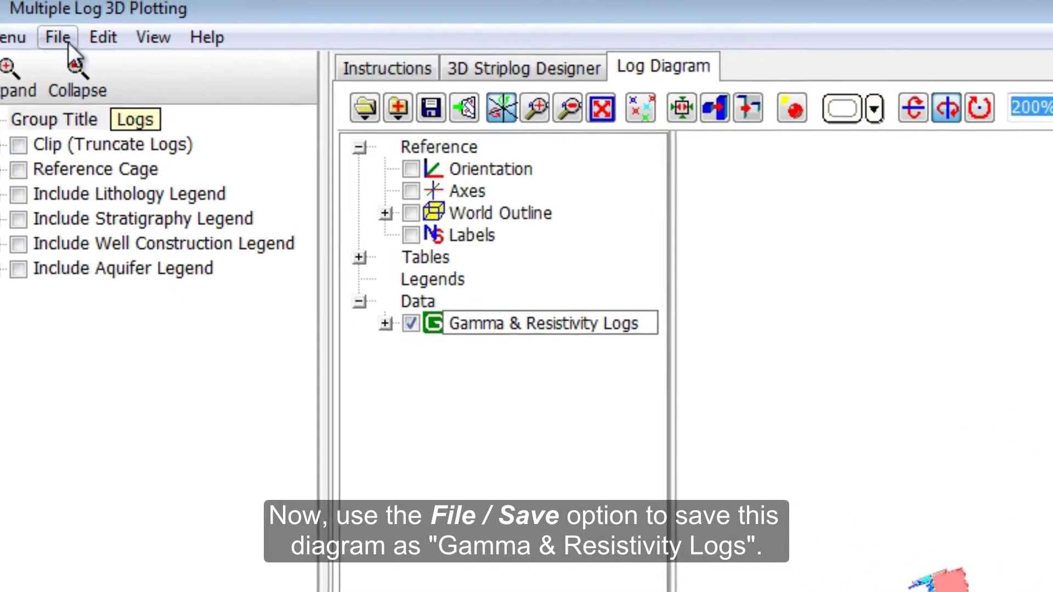
Step: Save the diagram under the file name 'Gamma & Resistivity Log' with Save As
left_click(65, 40)
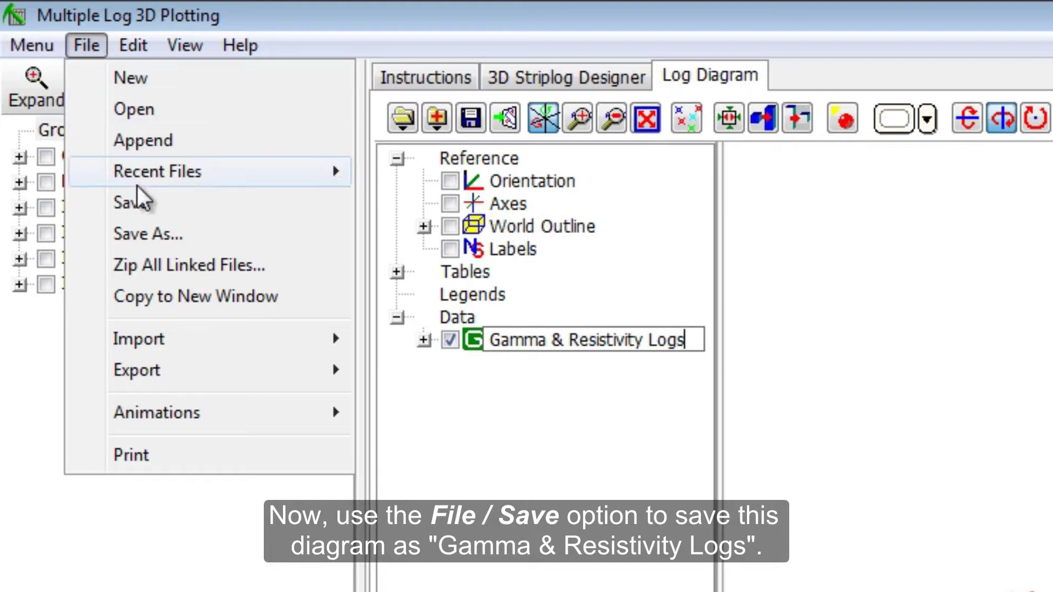
left_click(146, 235)
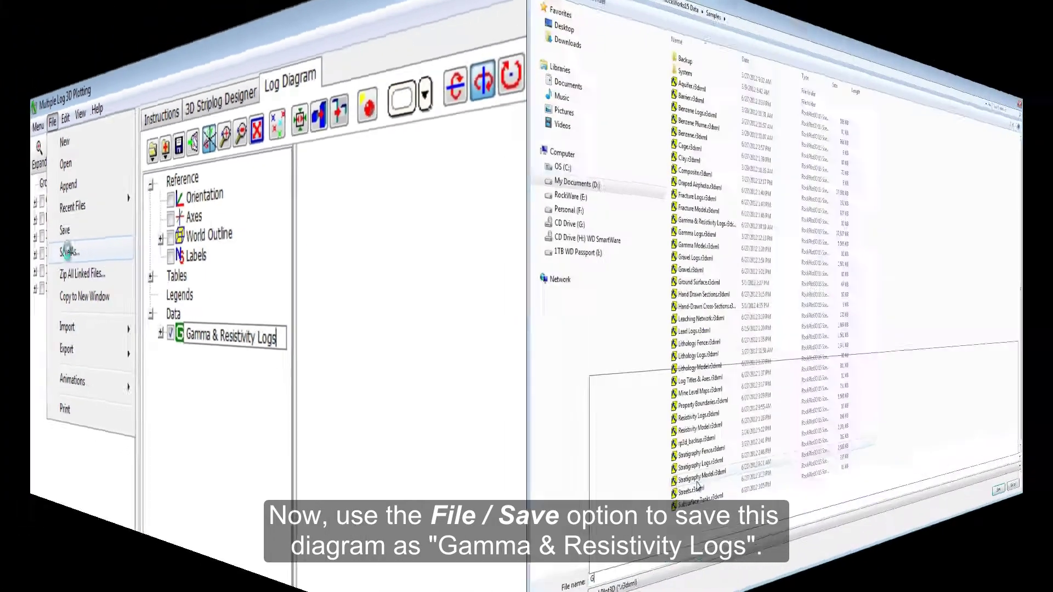
type("Gamma & R")
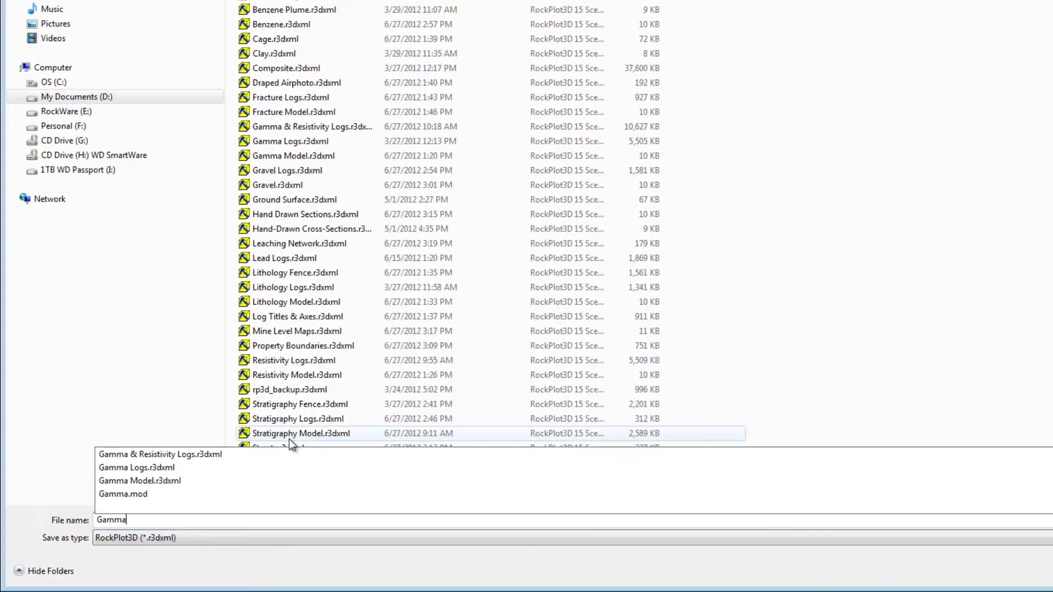
type("esistivi")
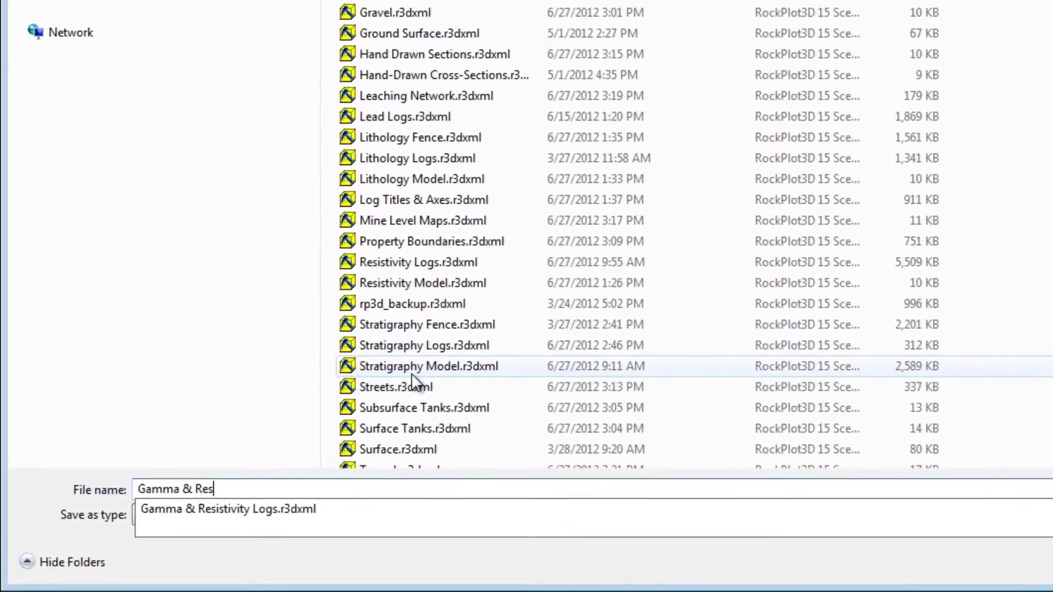
type("ty Log")
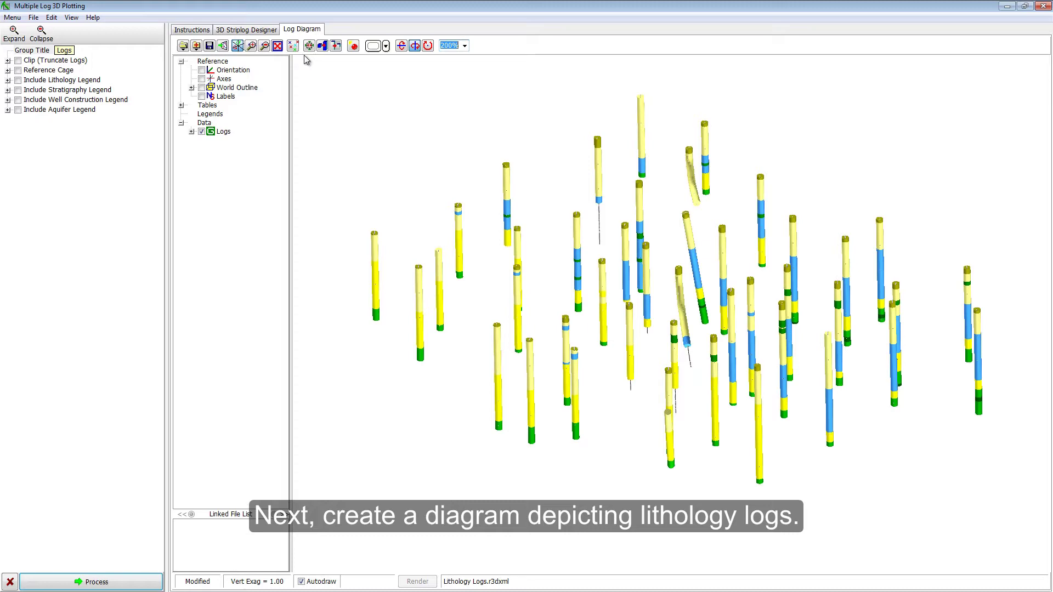
Step: Retitle the lithology diagram's Logs group as 'Lithology Logs' and confirm
right_click(224, 132)
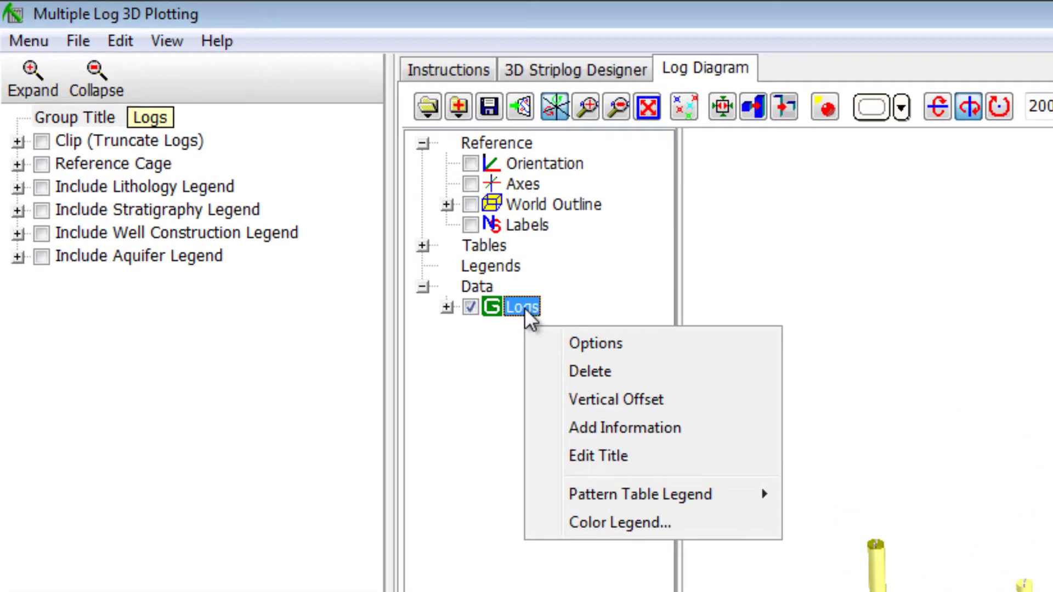
left_click(595, 457)
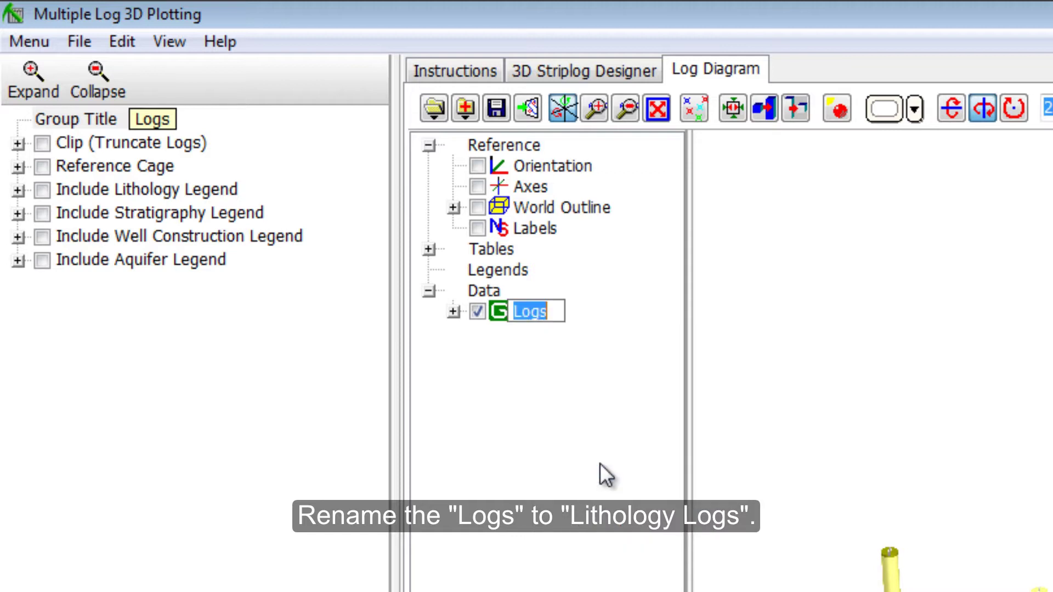
type("L")
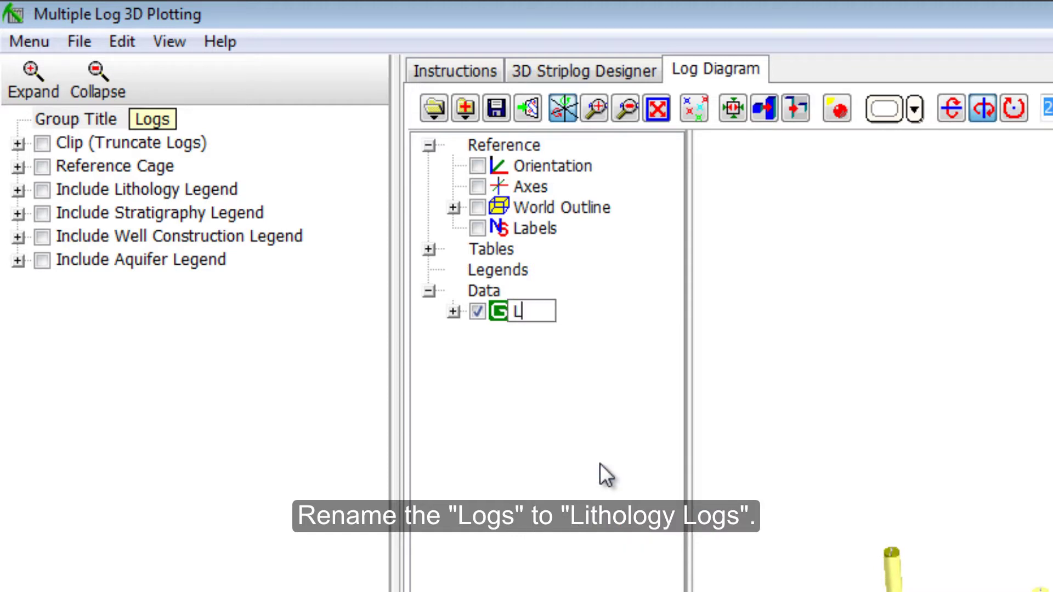
type("ithology Logs")
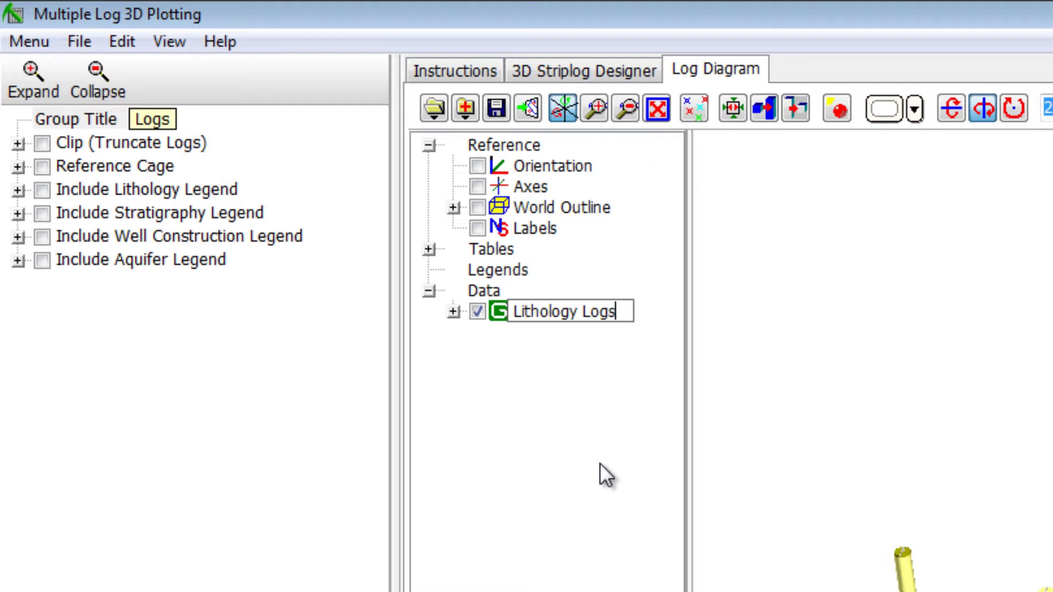
key("Return")
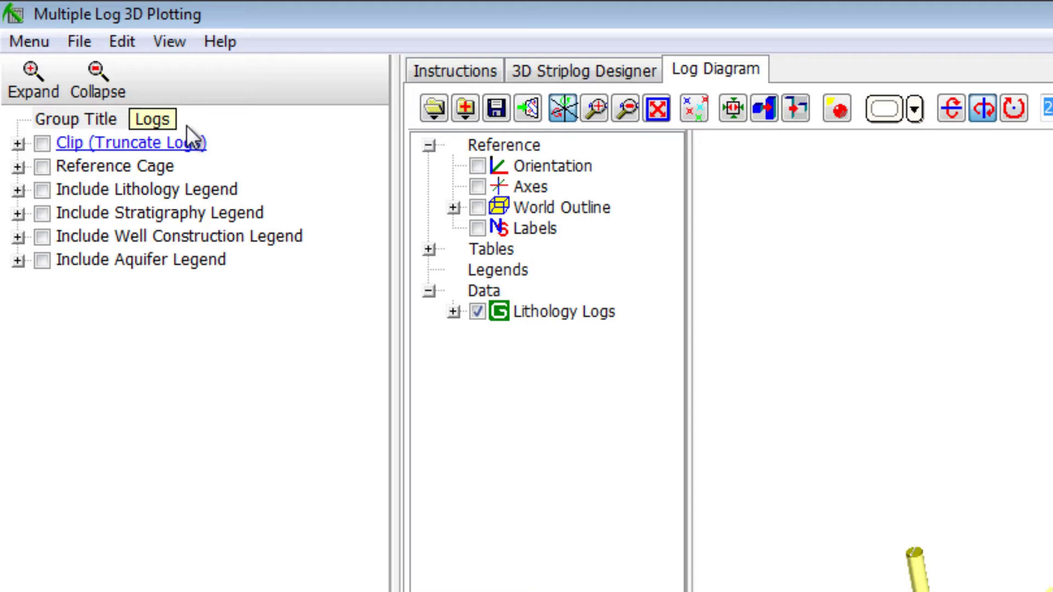
Step: Append the saved Gamma & Resistivity Logs diagram to the lithology diagram
left_click(80, 42)
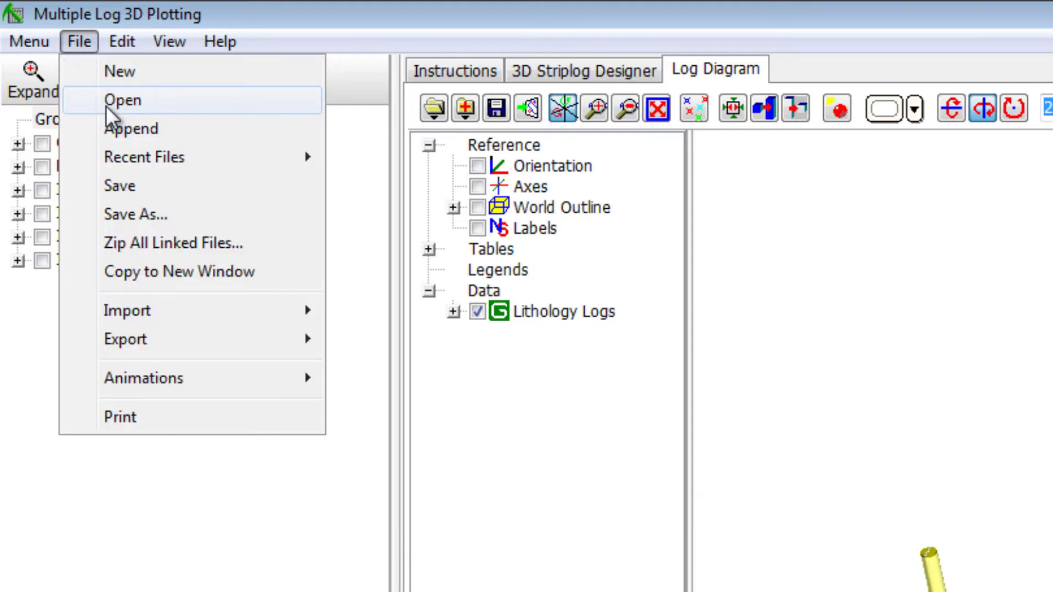
left_click(115, 128)
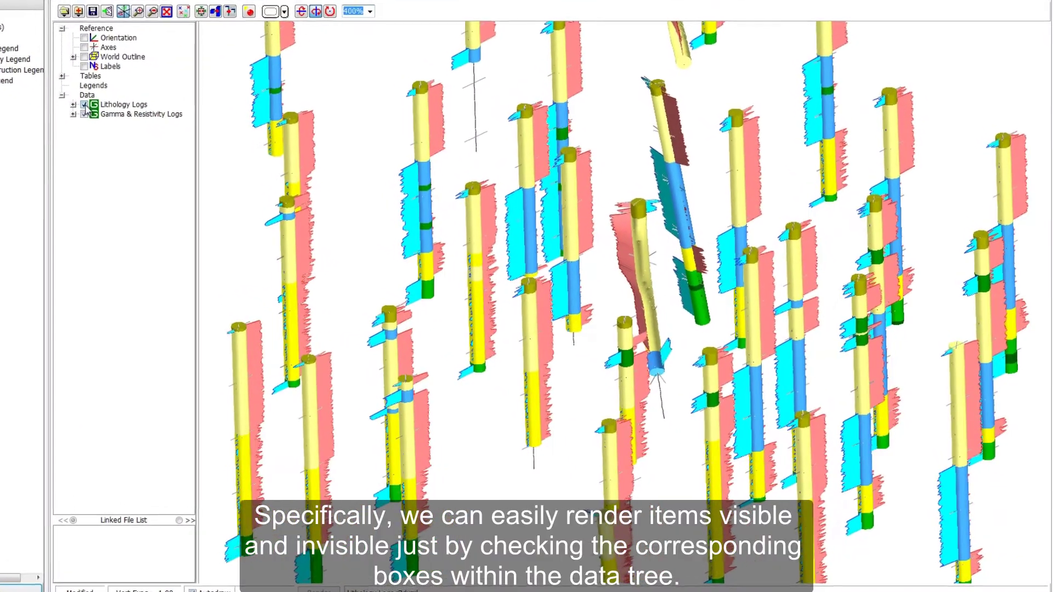
Step: Toggle the Lithology Logs and Gamma & Resistivity Logs groups off and back on
left_click(83, 105)
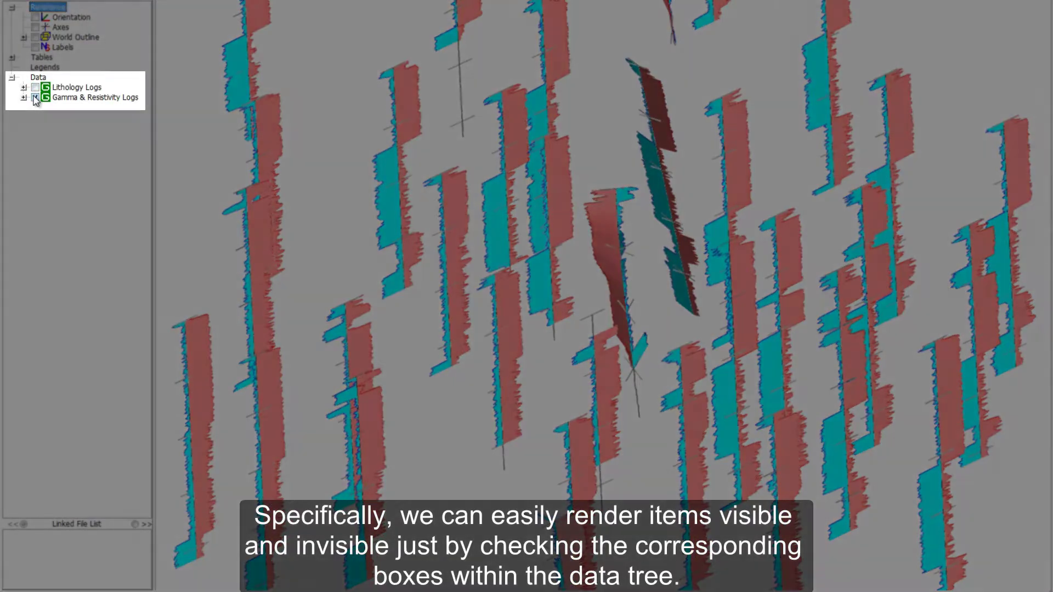
left_click(35, 98)
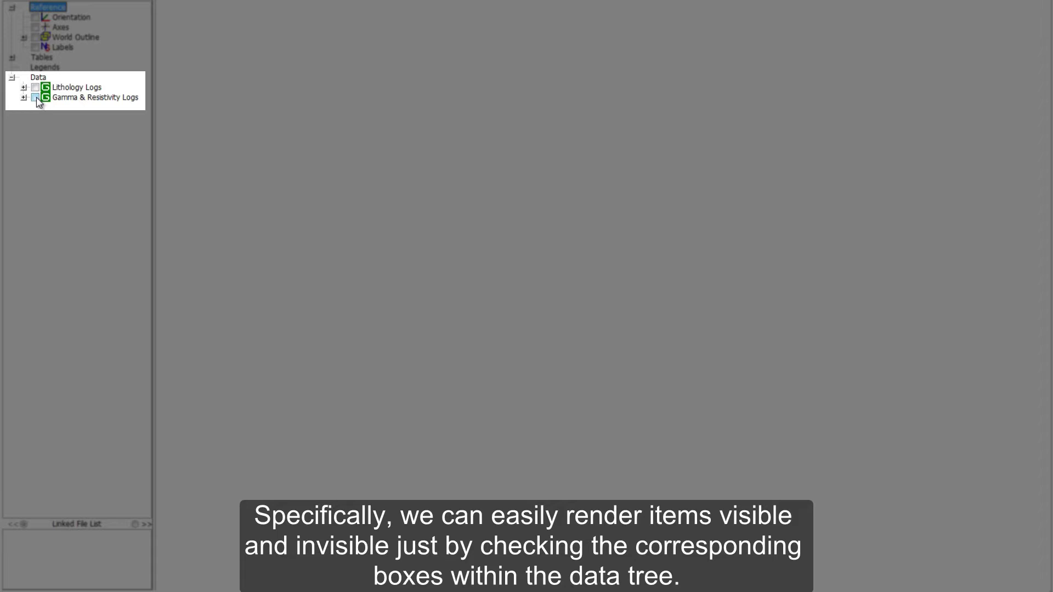
left_click(35, 98)
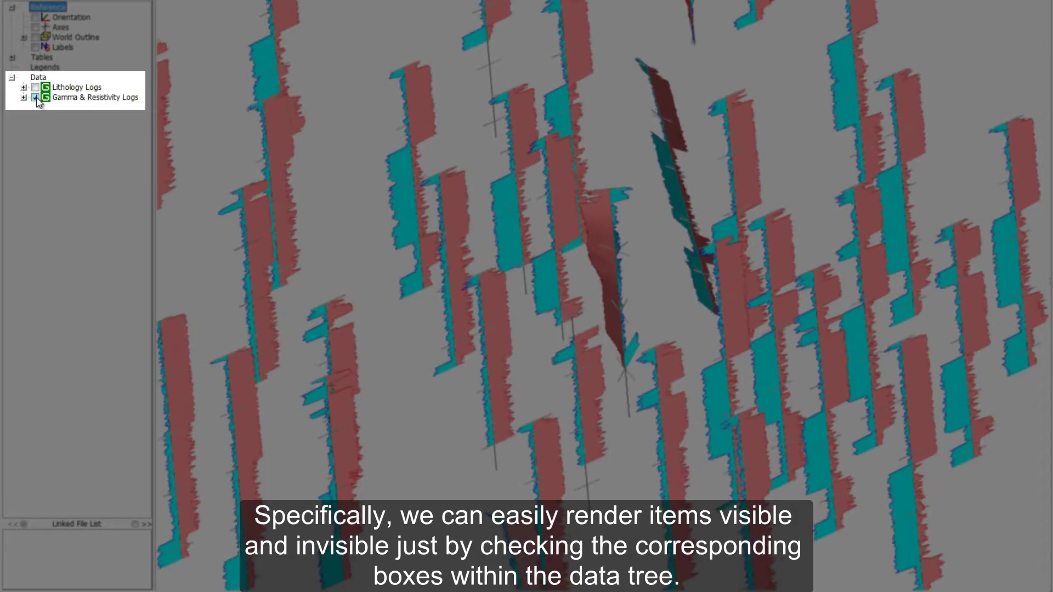
left_click(35, 87)
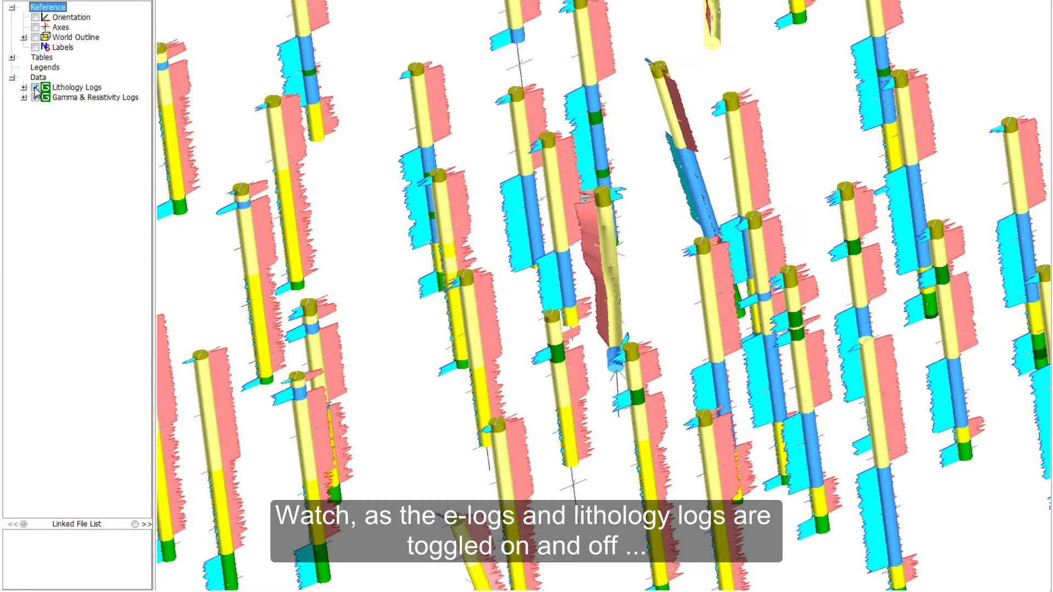
left_click(35, 97)
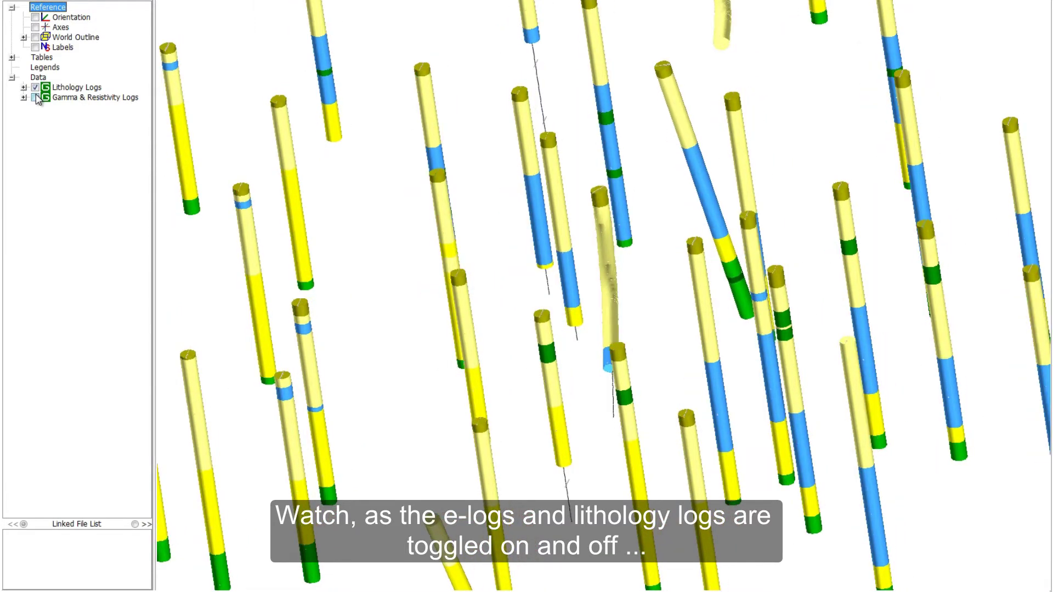
left_click(36, 98)
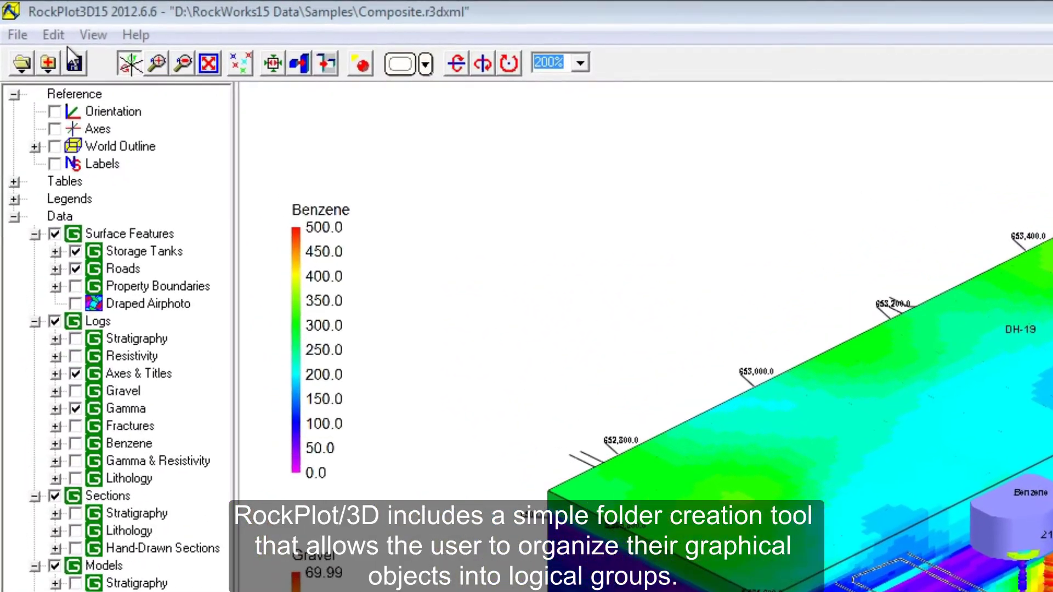
Step: Create a new empty data group titled 'Volumetrics' from the Edit menu
left_click(53, 32)
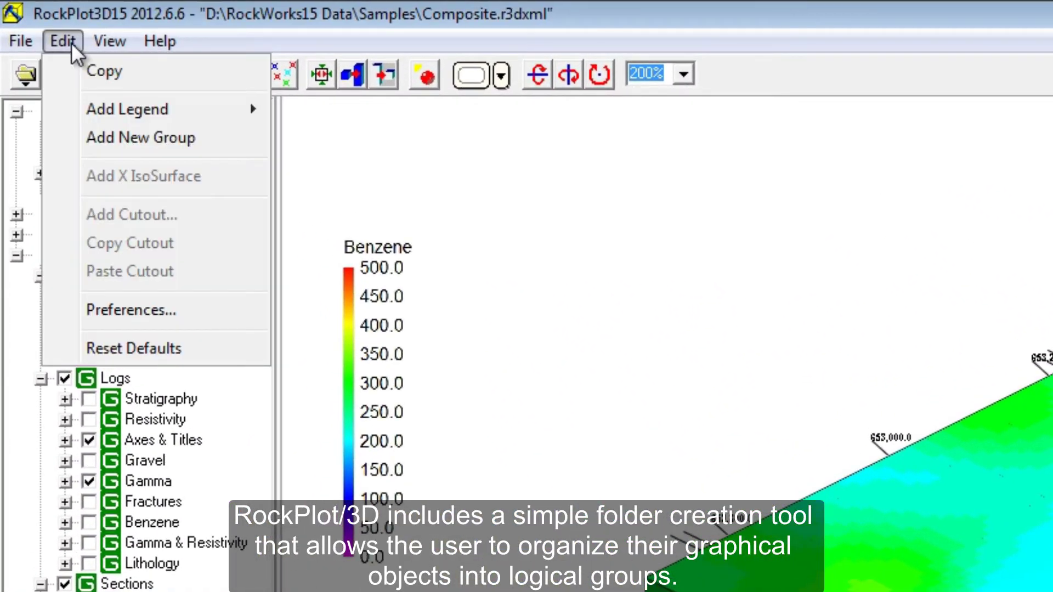
left_click(98, 137)
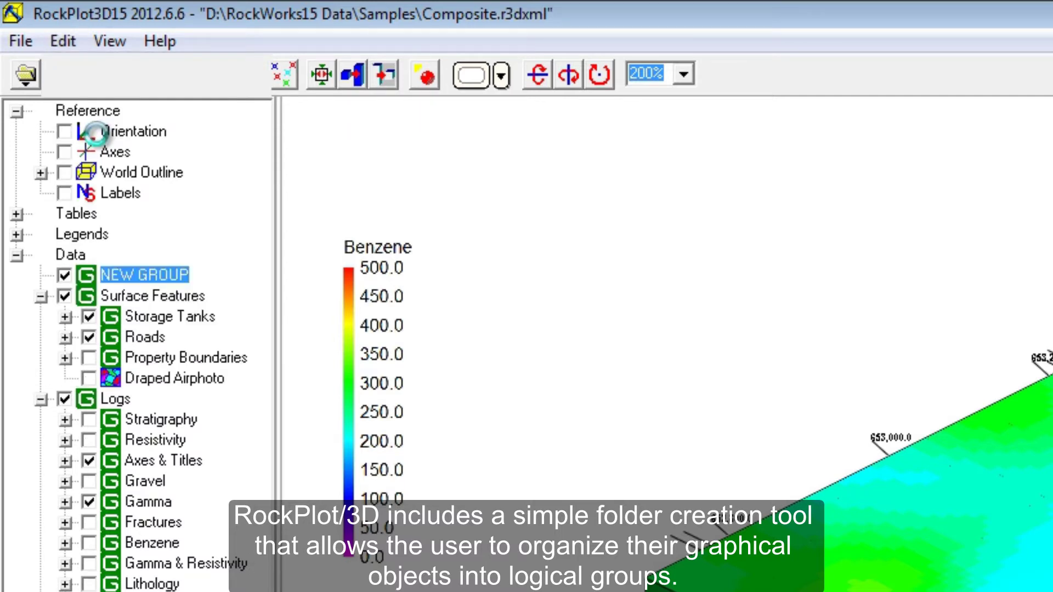
type("V")
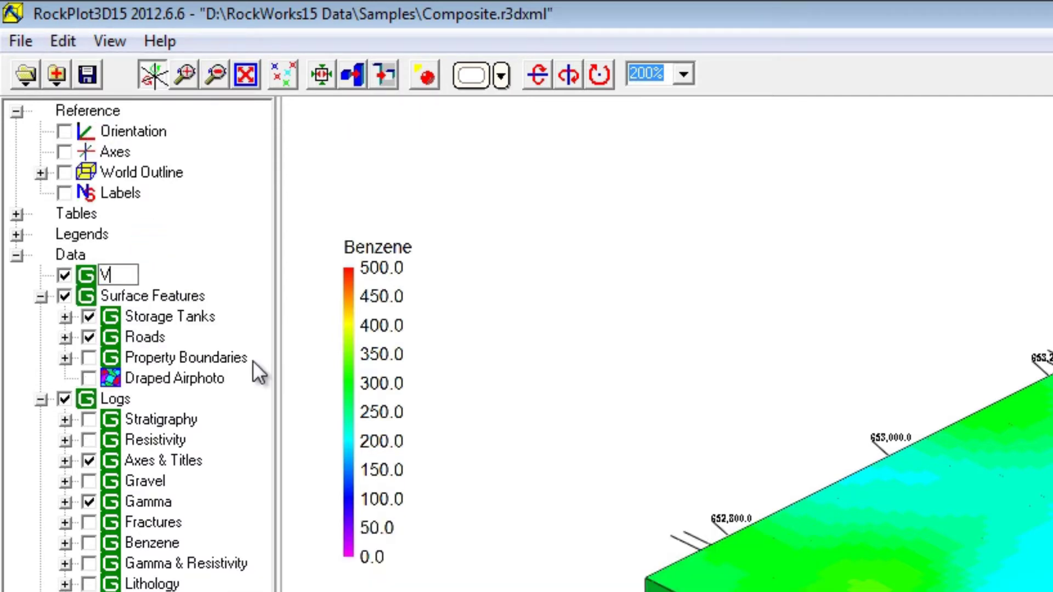
type("olumetrics")
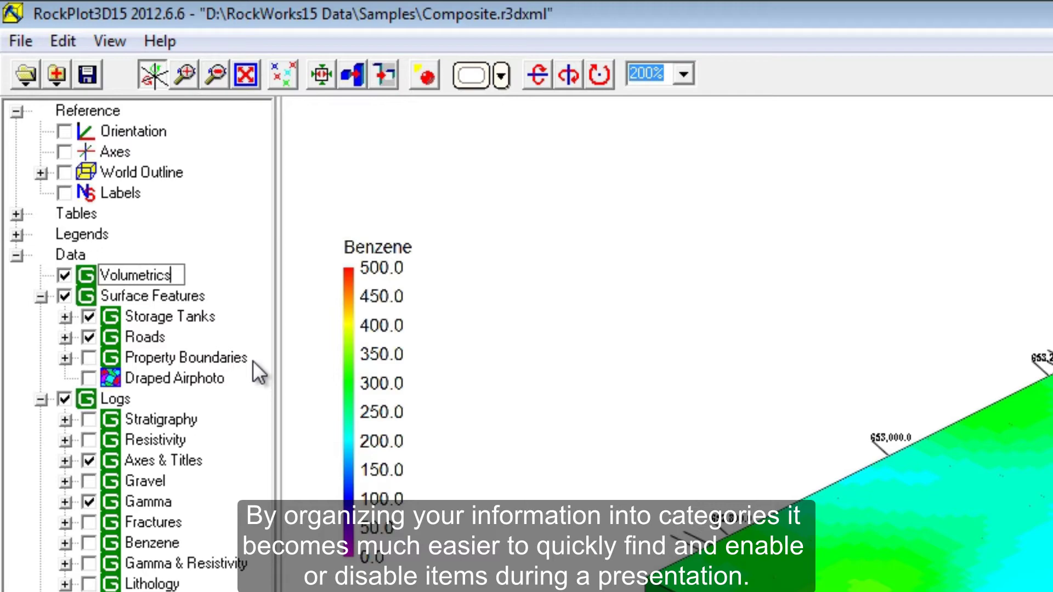
key("Return")
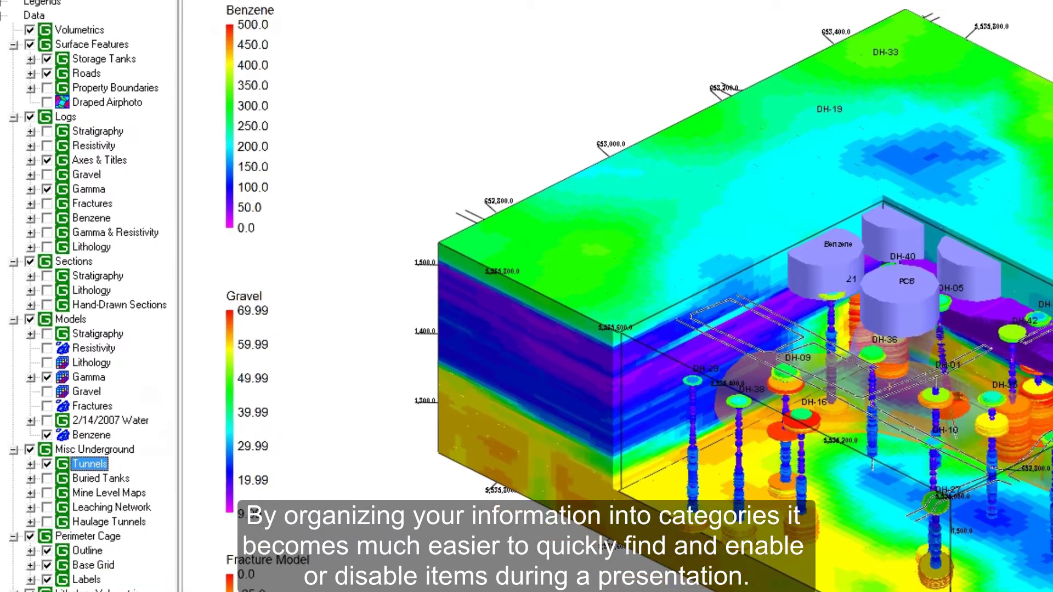
Step: Drag Lithology Volumetrics into the Volumetrics group and expand its volume entries
left_click(65, 590)
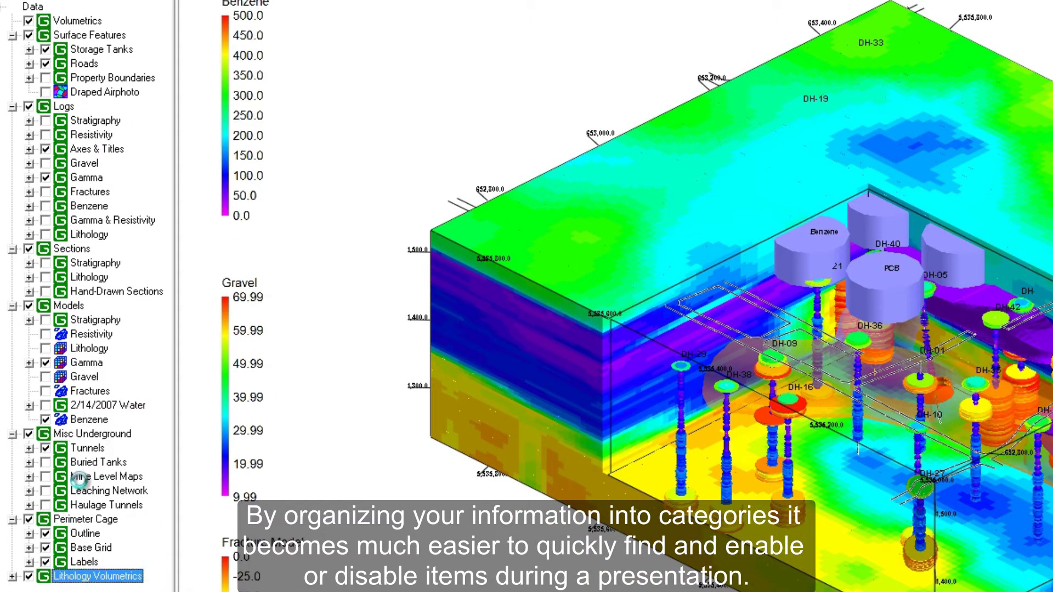
left_click_drag(103, 158, 77, 21)
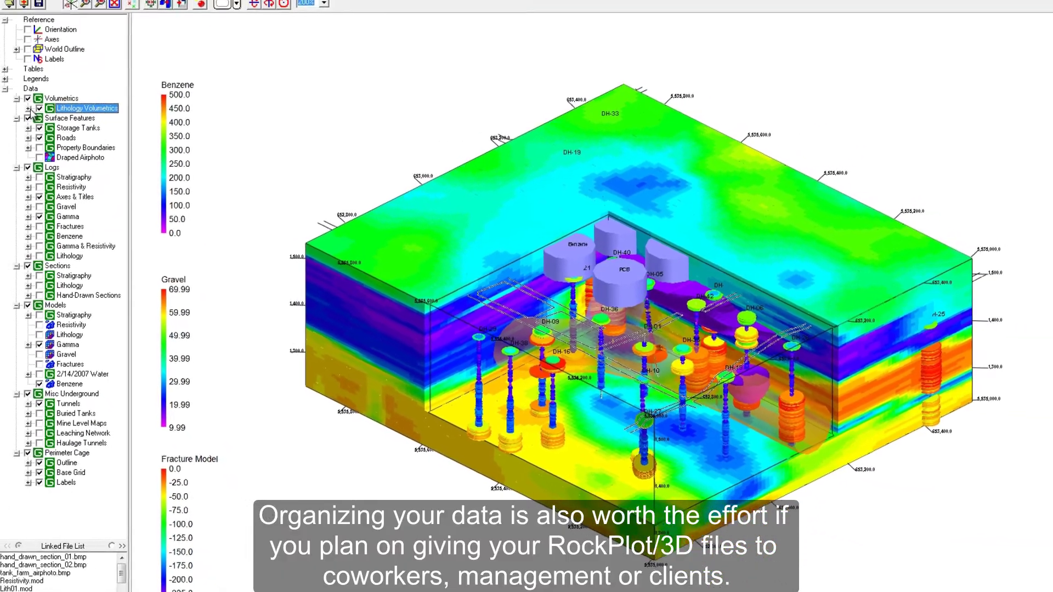
left_click(28, 108)
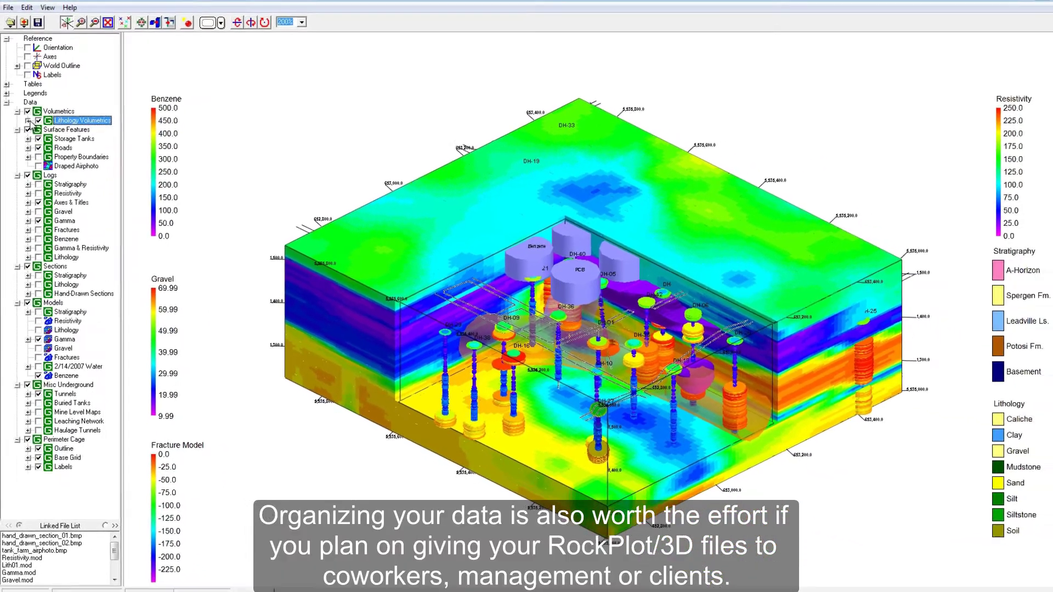